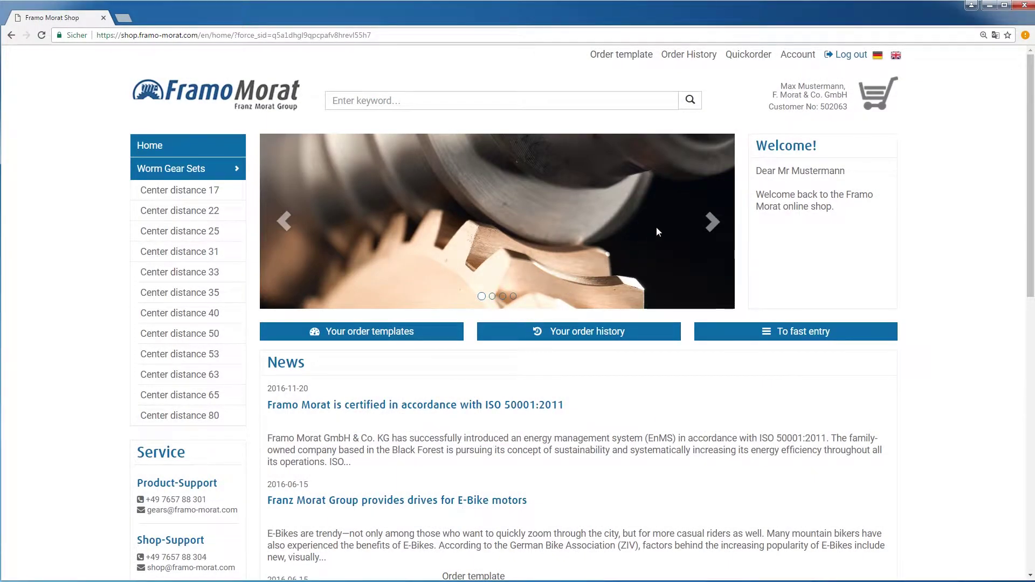
Step: Open My account to view the contact person and debtor details
{"action": "left_click", "coordinate": [790, 56]}
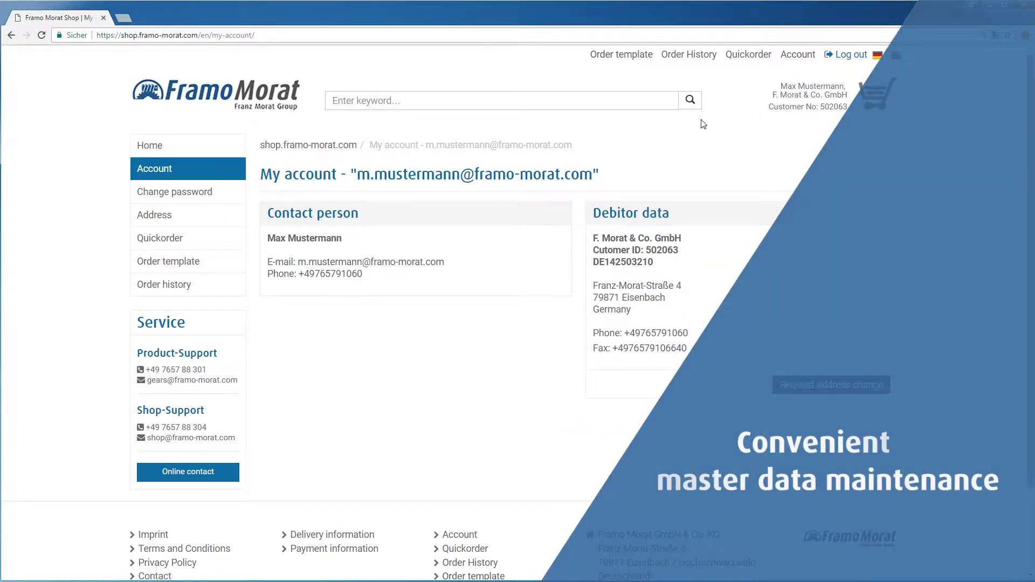
{"action": "left_click", "coordinate": [238, 190]}
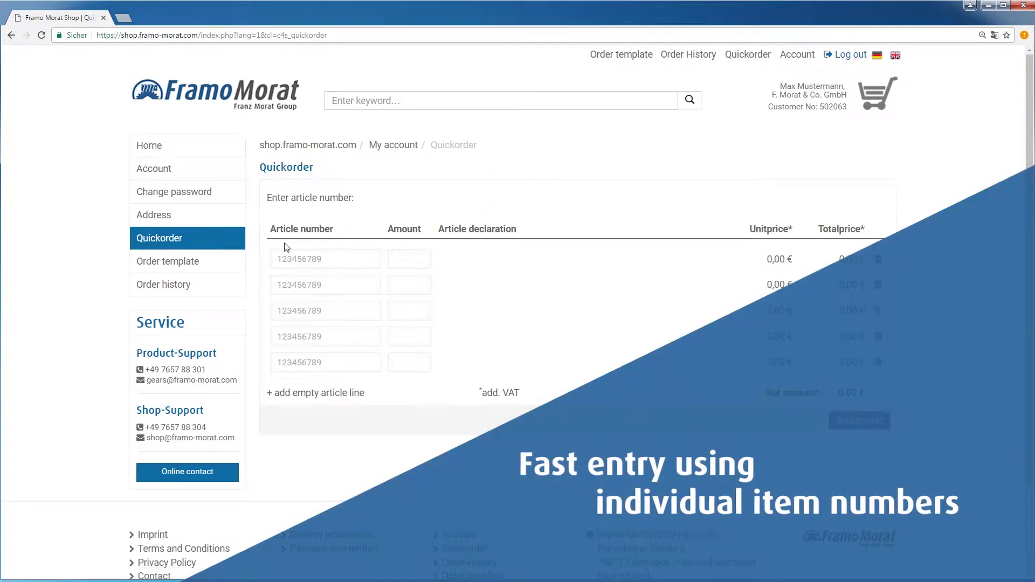
Step: Enter article 2063-001 (Worm) with amount 1 on the Quickorder form
{"action": "left_click", "coordinate": [339, 258]}
{"action": "type", "text": "063-001"}
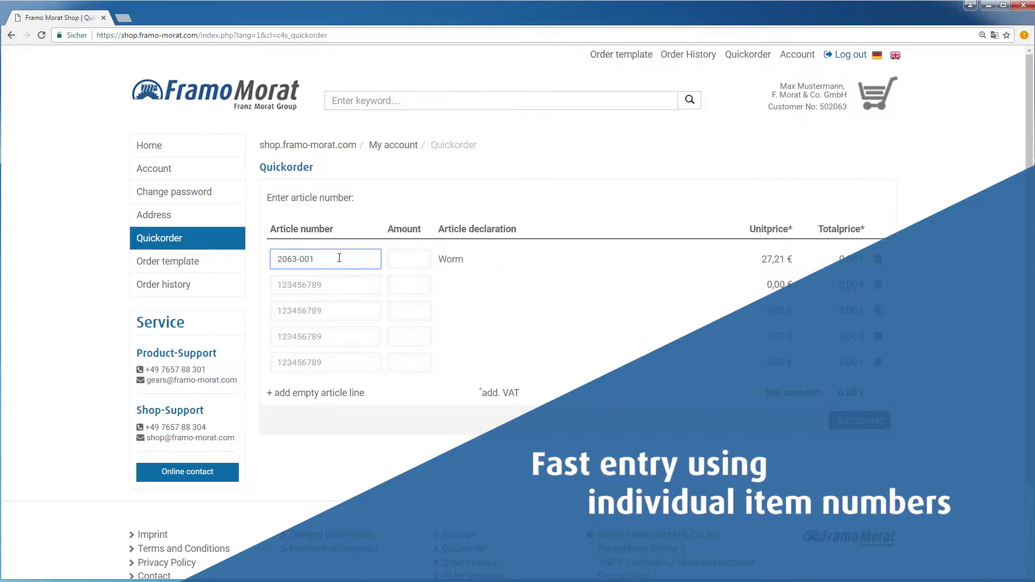
{"action": "left_click", "coordinate": [399, 259]}
{"action": "type", "text": "1"}
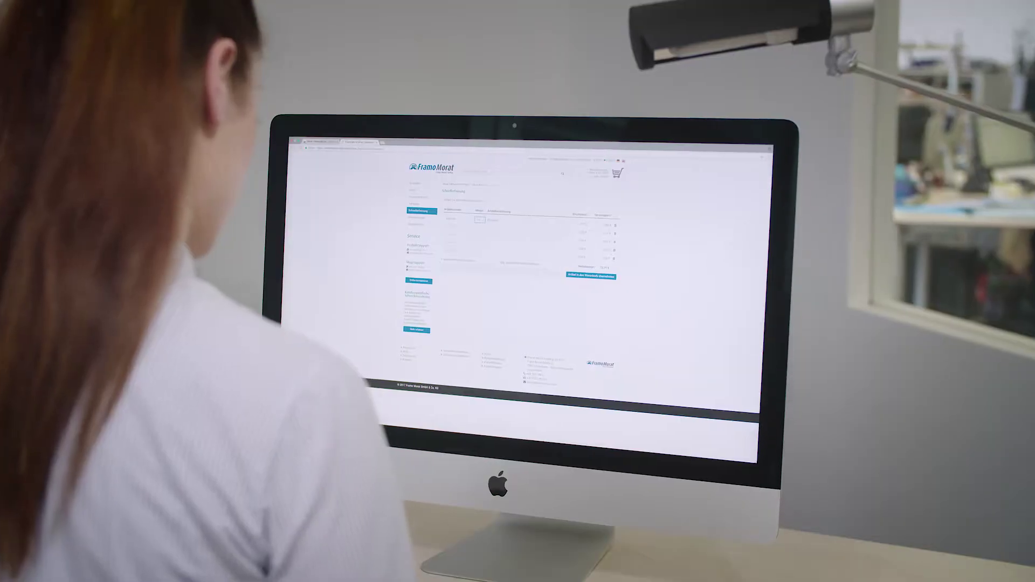
{"action": "key", "text": "Tab"}
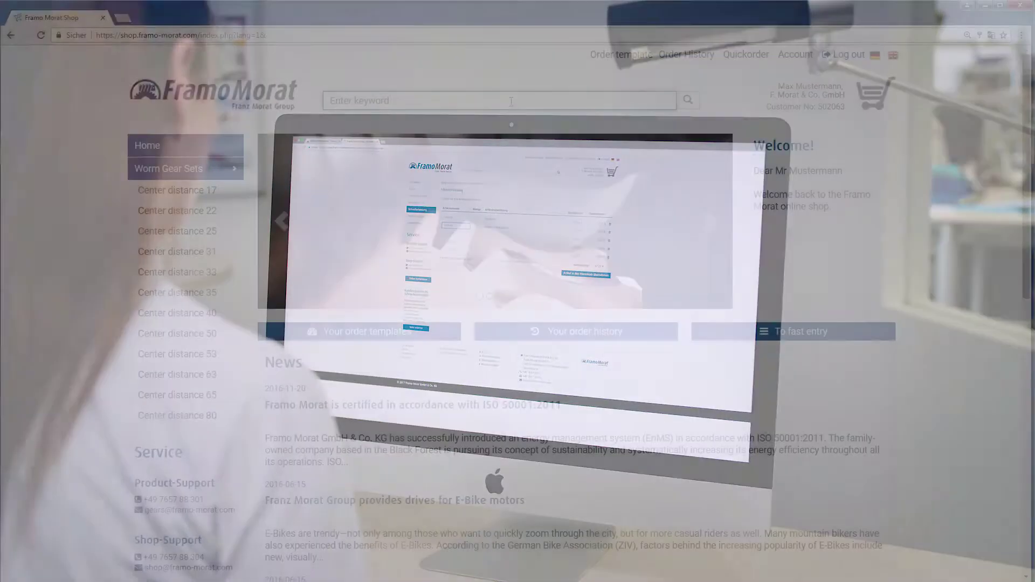
Step: Search for 'worm gear', show all hits, and browse the Center distance 17 sets
{"action": "type", "text": "worm"}
{"action": "type", "text": " gear"}
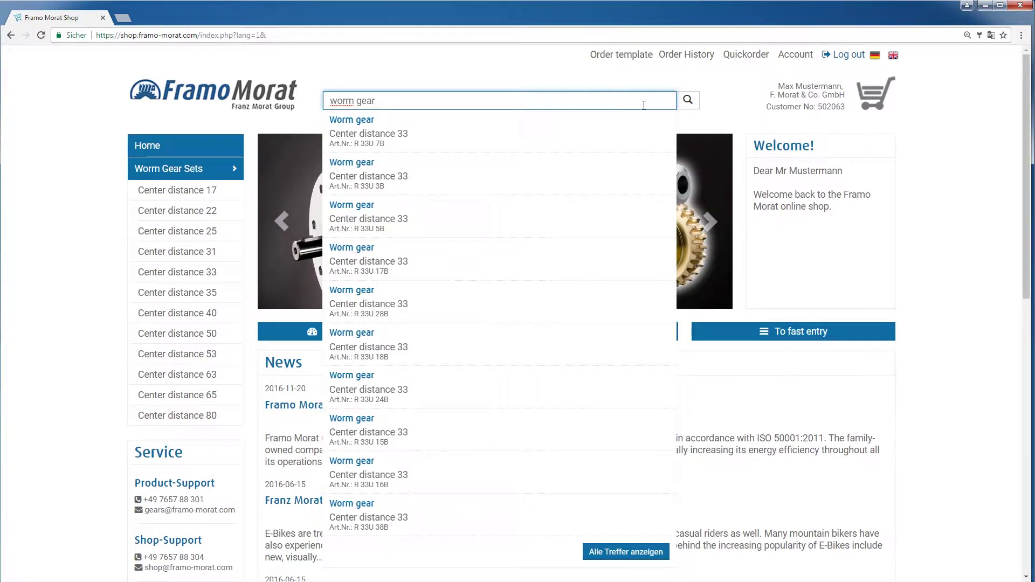
{"action": "left_click", "coordinate": [684, 108]}
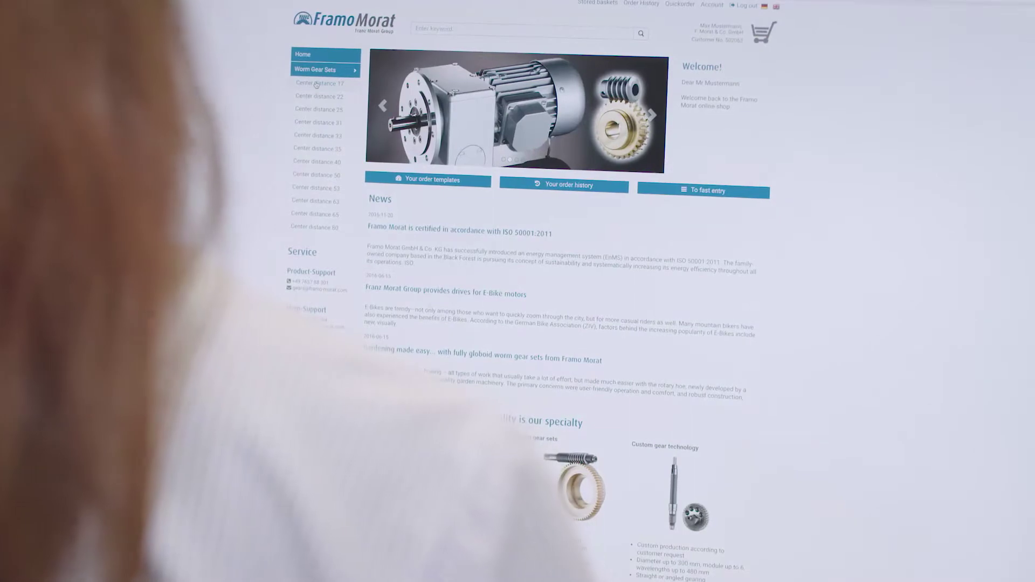
{"action": "left_click", "coordinate": [319, 83]}
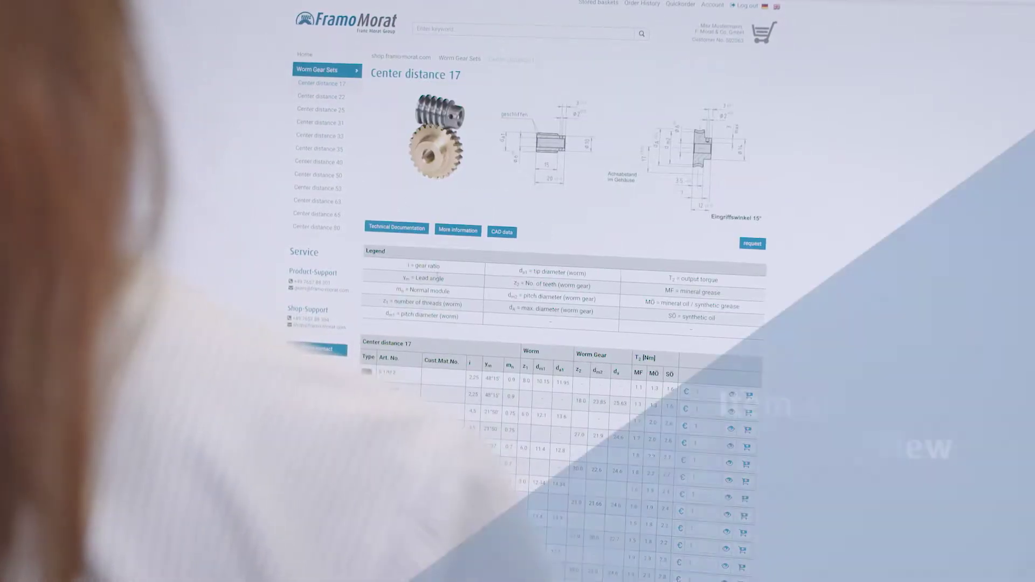
{"action": "scroll", "coordinate": [446, 267], "scroll_direction": "down", "scroll_amount": 2}
{"action": "scroll", "coordinate": [446, 268], "scroll_direction": "down", "scroll_amount": 2}
{"action": "scroll", "coordinate": [445, 268], "scroll_direction": "down", "scroll_amount": 2}
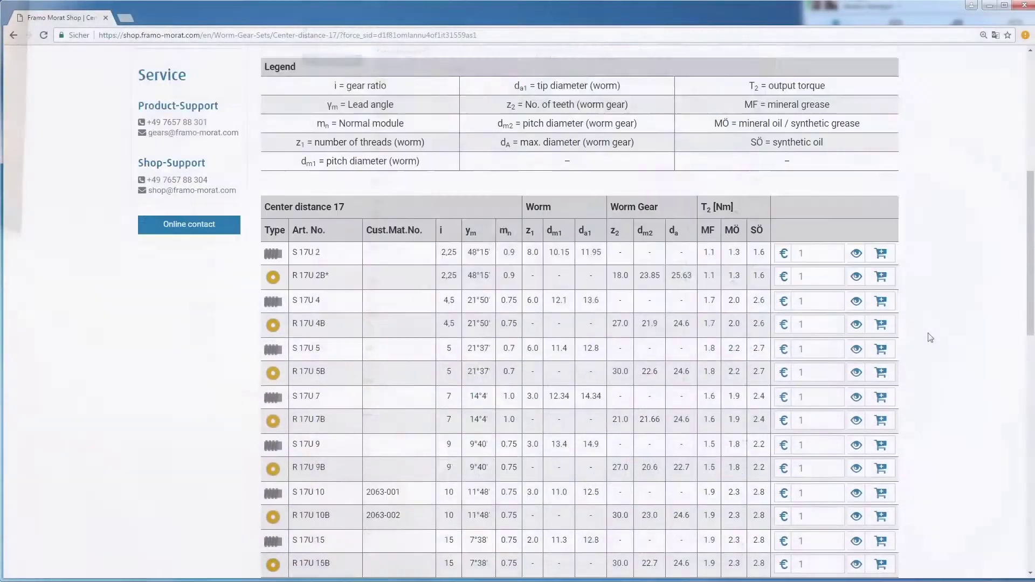
{"action": "scroll", "coordinate": [930, 335], "scroll_direction": "down", "scroll_amount": 3}
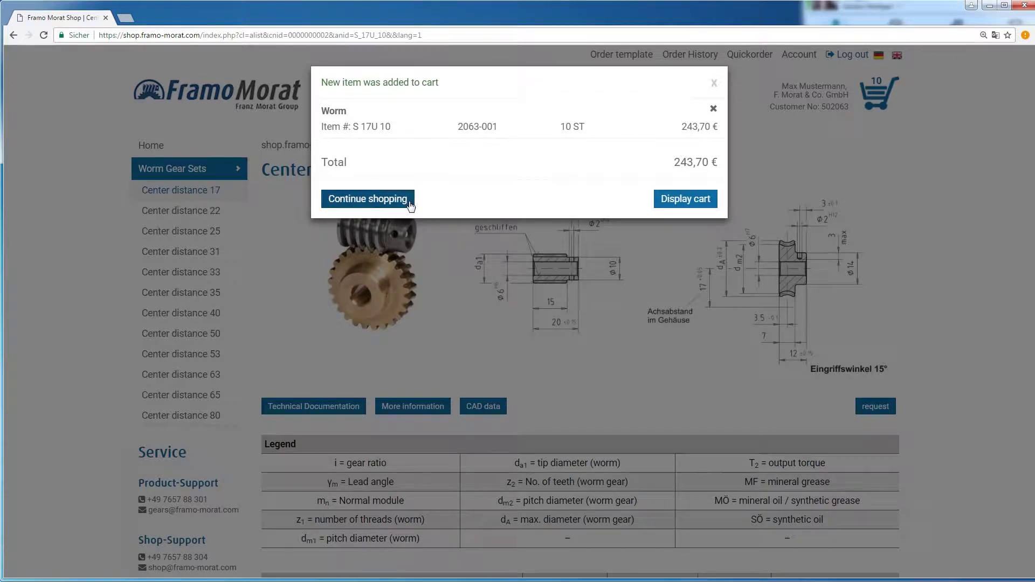
Step: Dismiss the cart confirmation and scroll down to the R 17U 10B product table
{"action": "left_click", "coordinate": [409, 202]}
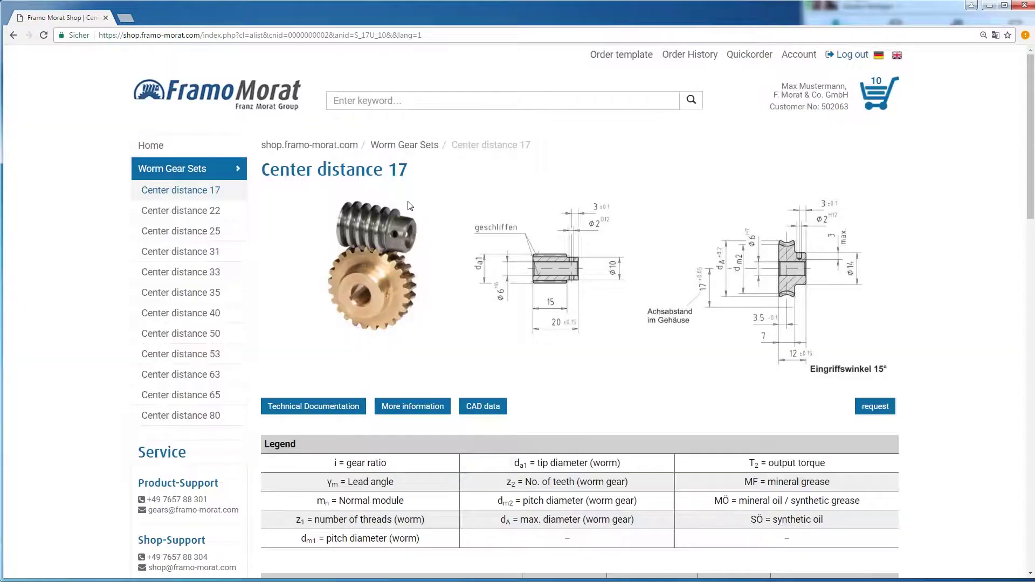
{"action": "scroll", "coordinate": [906, 322], "scroll_direction": "down", "scroll_amount": 3}
{"action": "scroll", "coordinate": [907, 323], "scroll_direction": "down", "scroll_amount": 2}
{"action": "scroll", "coordinate": [906, 323], "scroll_direction": "down", "scroll_amount": 2}
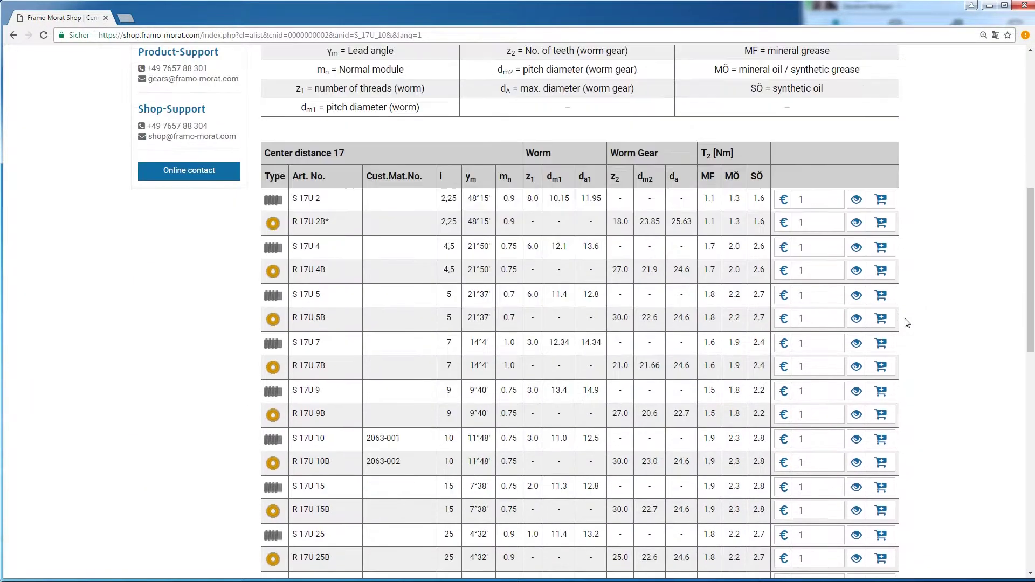
{"action": "scroll", "coordinate": [907, 323], "scroll_direction": "down", "scroll_amount": 2}
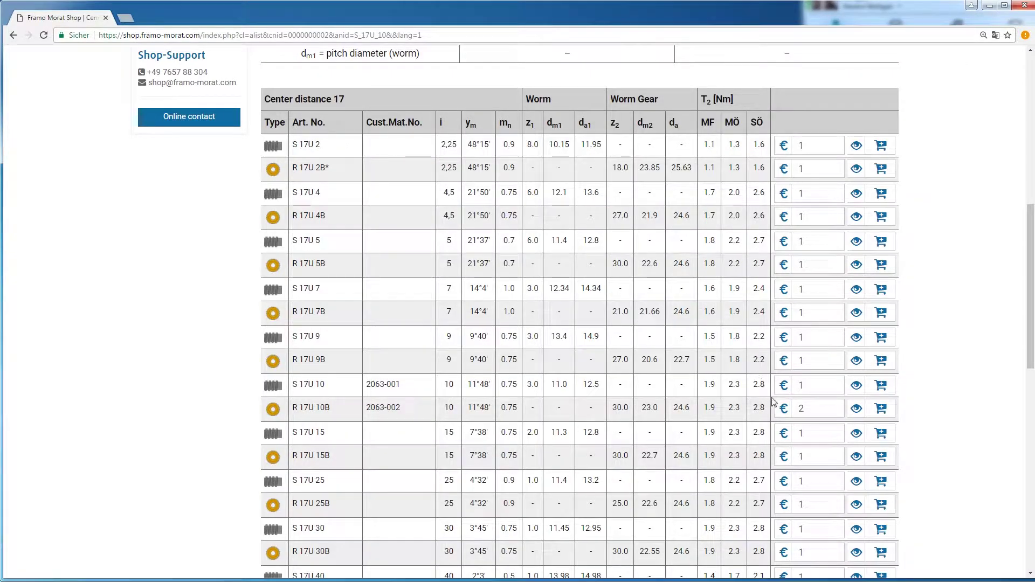
Step: View the graduated list prices for R 17U 10B, then close the price overview
{"action": "left_click", "coordinate": [783, 409]}
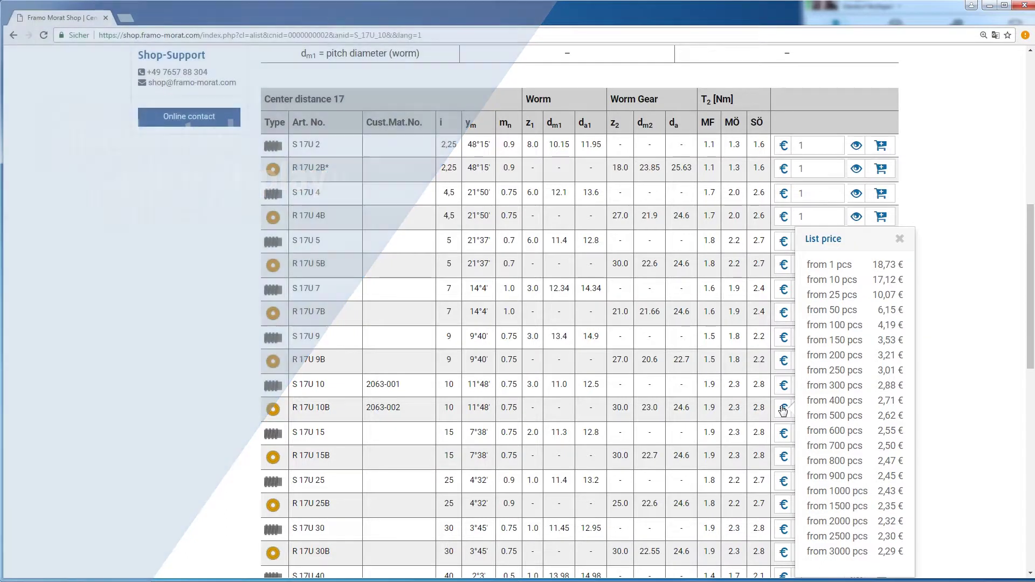
{"action": "left_click", "coordinate": [764, 399]}
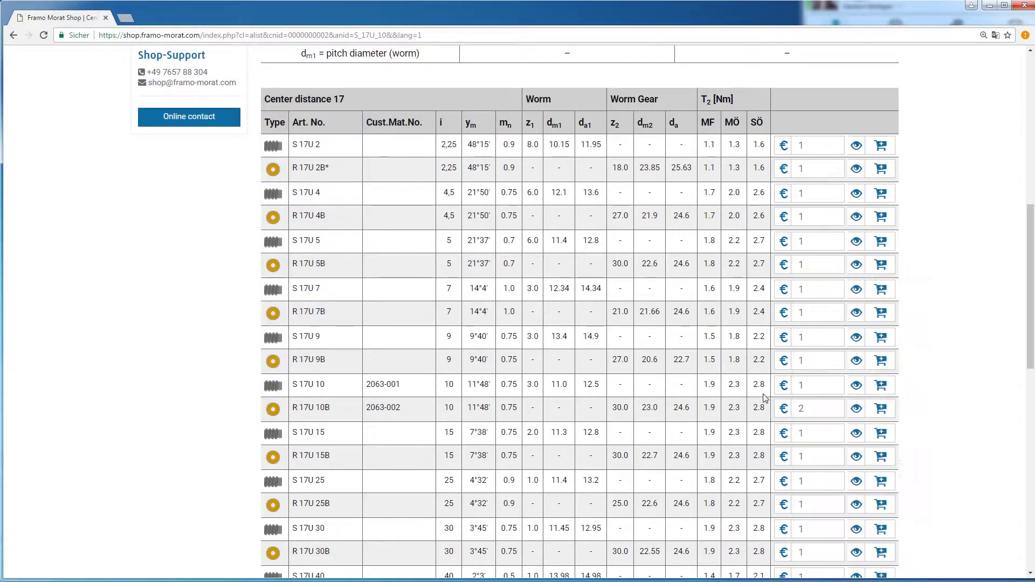
Step: Add the two R 17U 10B worm gears to the cart and display the cart
{"action": "left_click", "coordinate": [877, 408]}
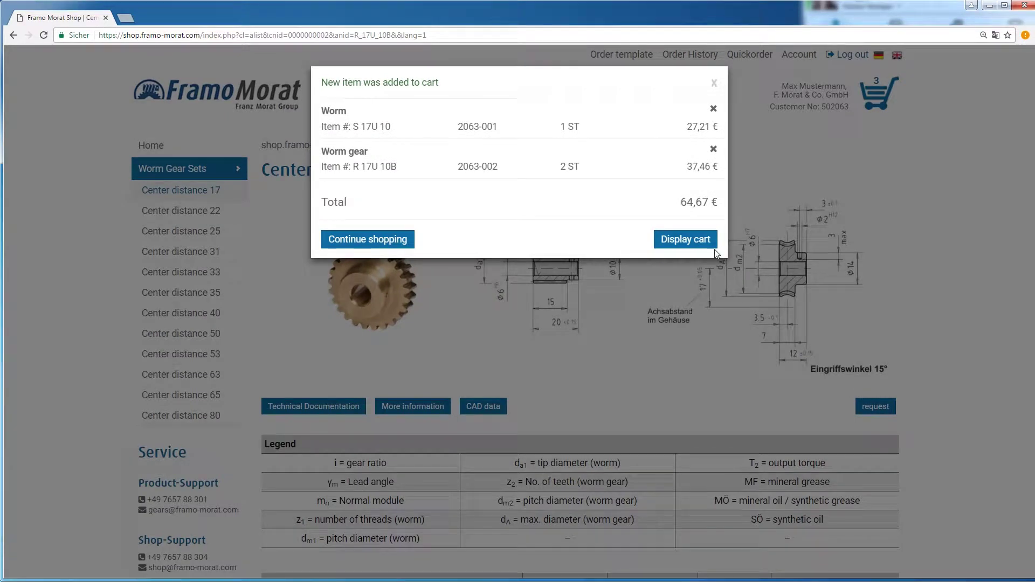
{"action": "left_click", "coordinate": [714, 246]}
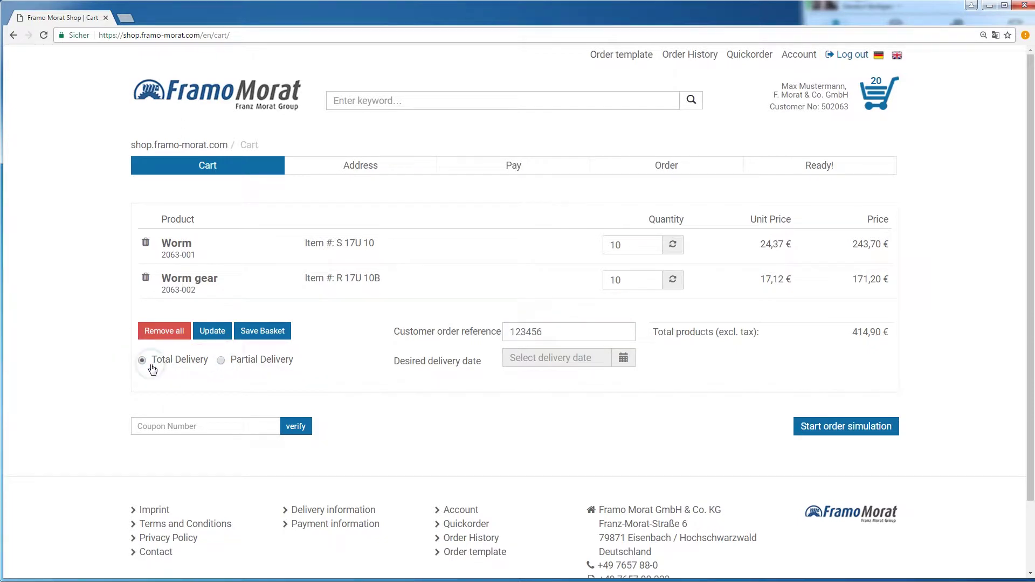
Step: Set the desired delivery date to 06.03.2017 and run the order simulation
{"action": "left_click", "coordinate": [623, 359]}
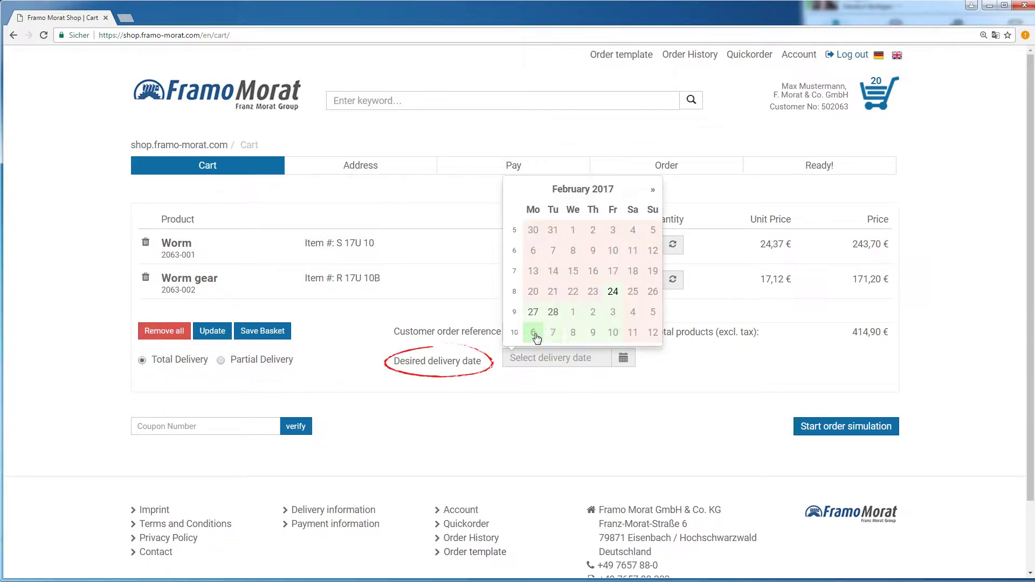
{"action": "left_click", "coordinate": [506, 381]}
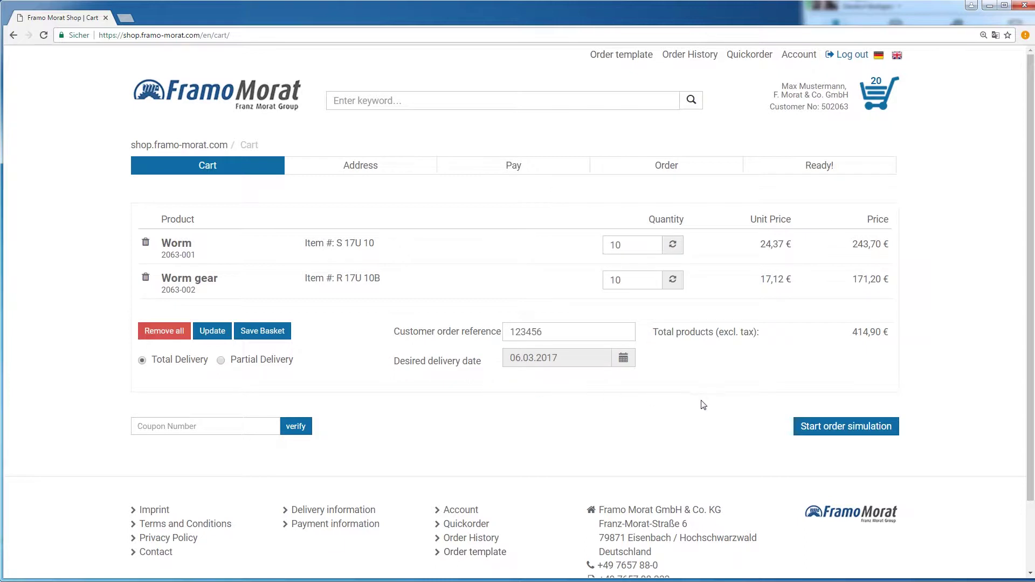
{"action": "left_click", "coordinate": [802, 435]}
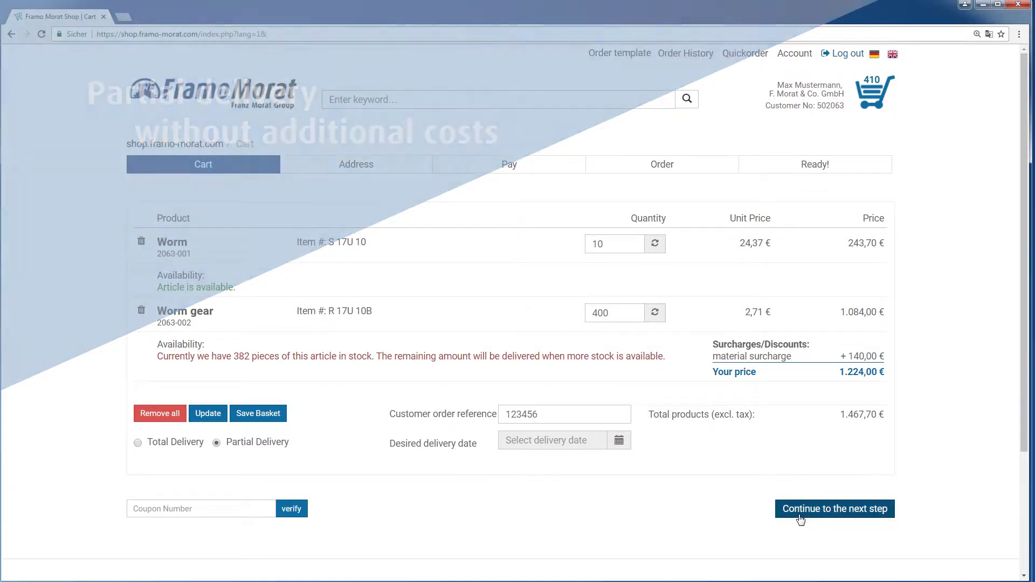
Step: Proceed to checkout, compare the Express shipping charge, and keep Standard shipping
{"action": "left_click", "coordinate": [800, 518]}
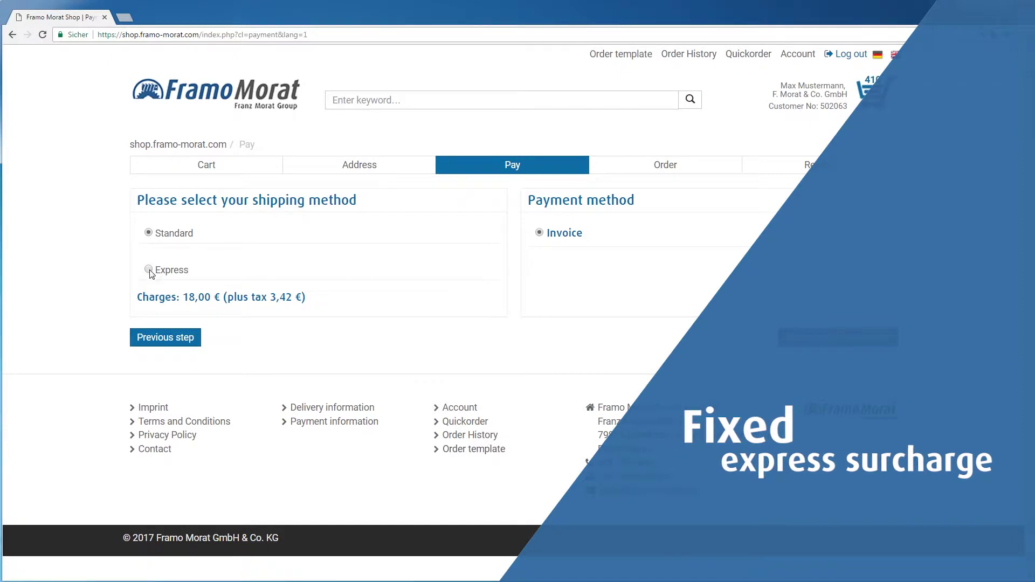
{"action": "left_click", "coordinate": [149, 269]}
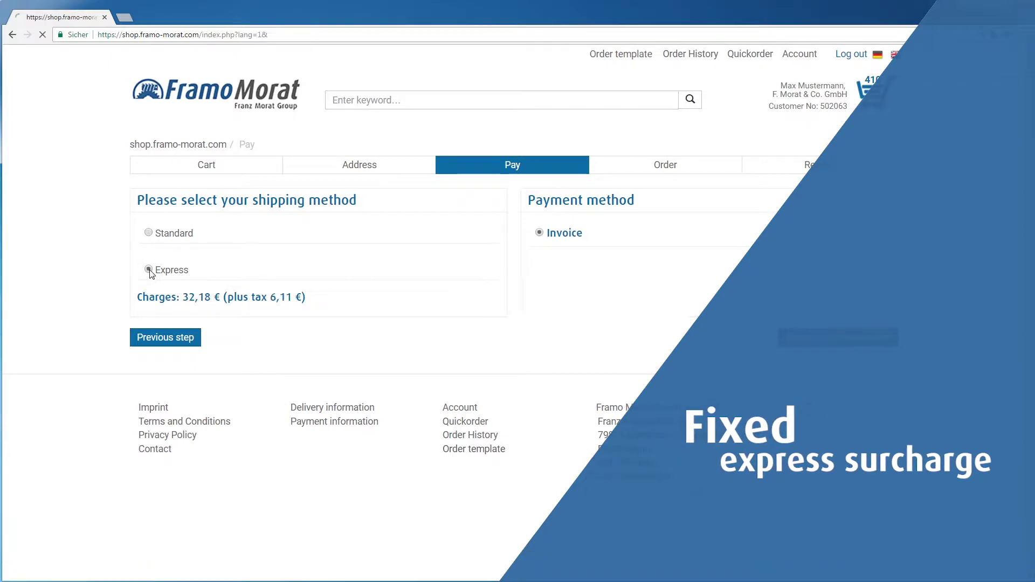
{"action": "left_click", "coordinate": [149, 233]}
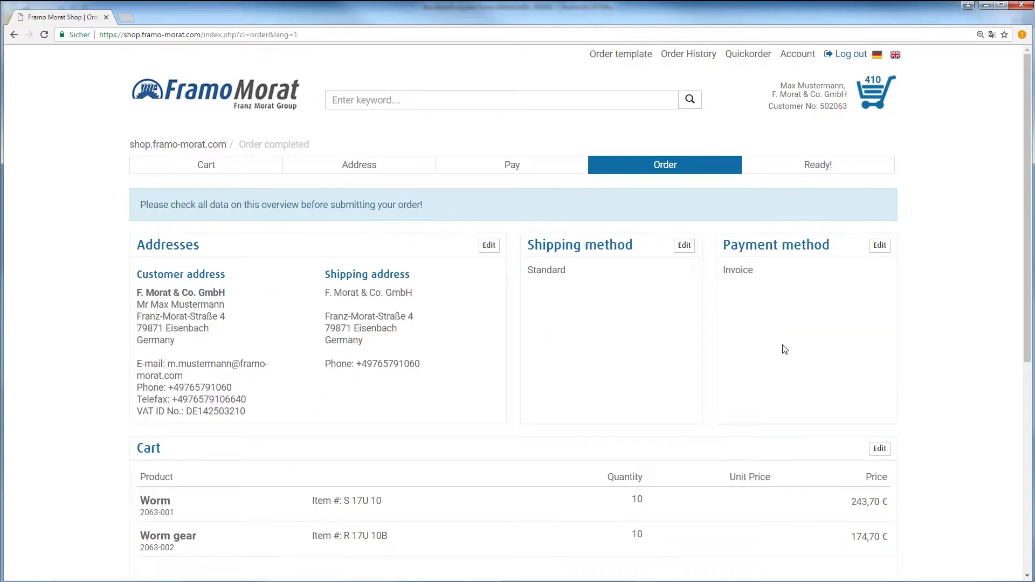
Step: Submit the order and minimise the browser to check the confirmation e-mail
{"action": "scroll", "coordinate": [785, 350], "scroll_direction": "down", "scroll_amount": 4}
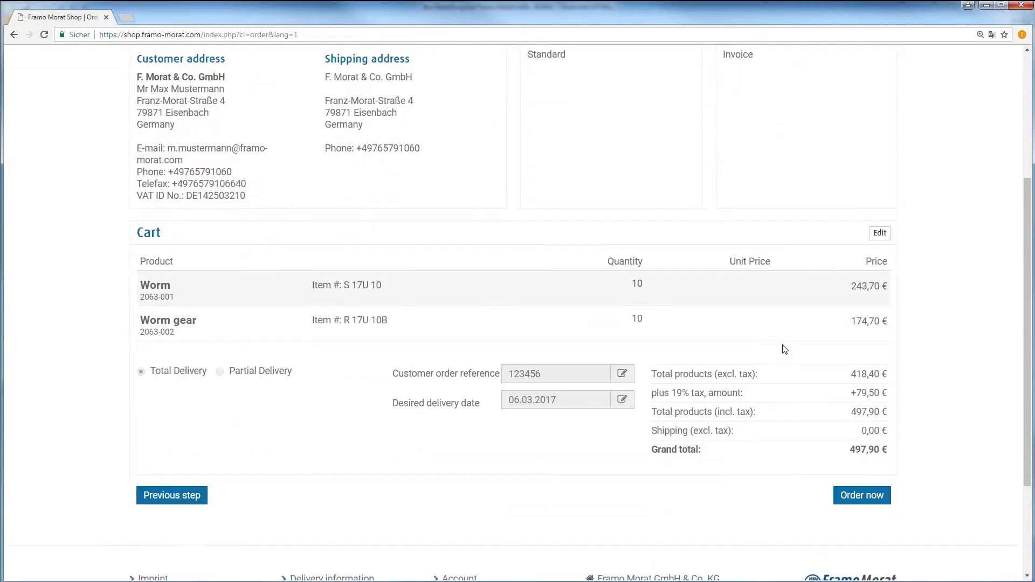
{"action": "scroll", "coordinate": [784, 350], "scroll_direction": "down", "scroll_amount": 3}
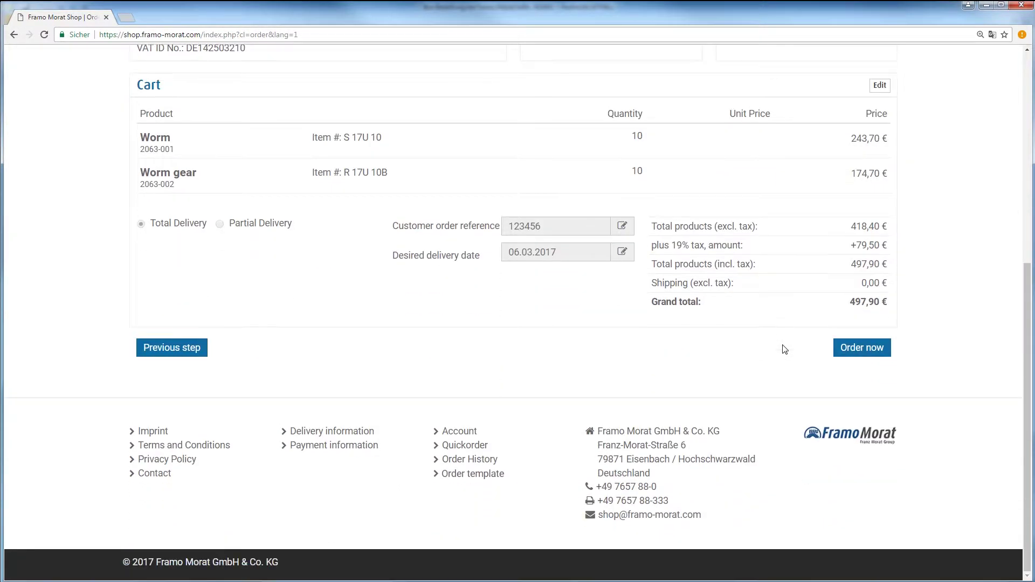
{"action": "left_click", "coordinate": [838, 360]}
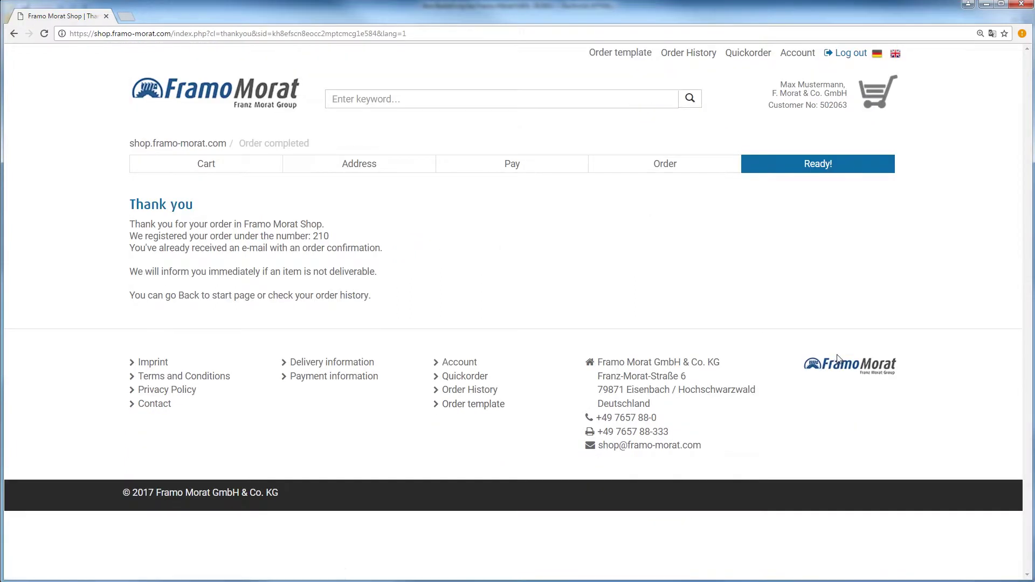
{"action": "left_click", "coordinate": [993, 6]}
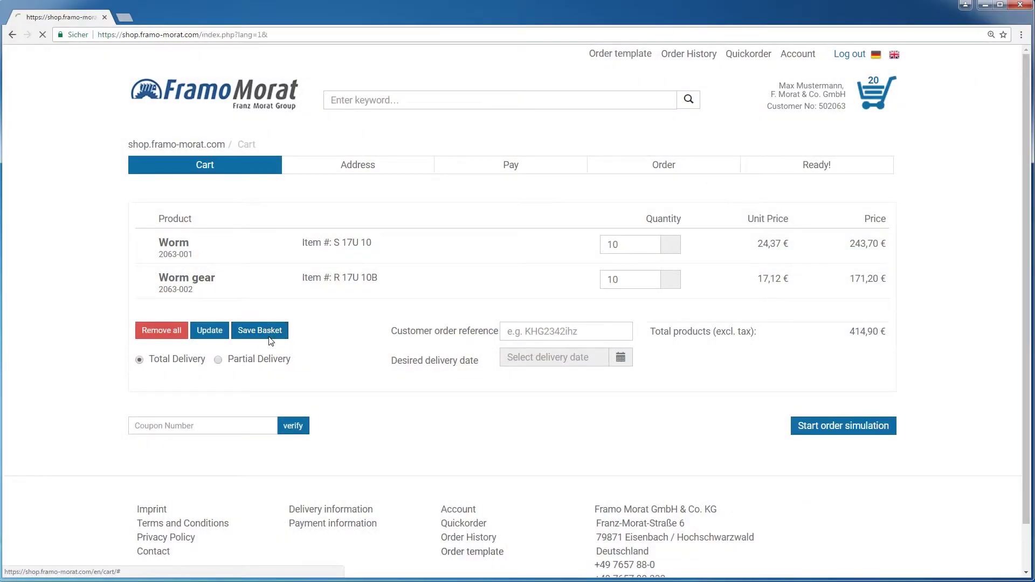
Step: Save the basket as order template 'Center distance 17', then add all its articles back
{"action": "left_click", "coordinate": [270, 339]}
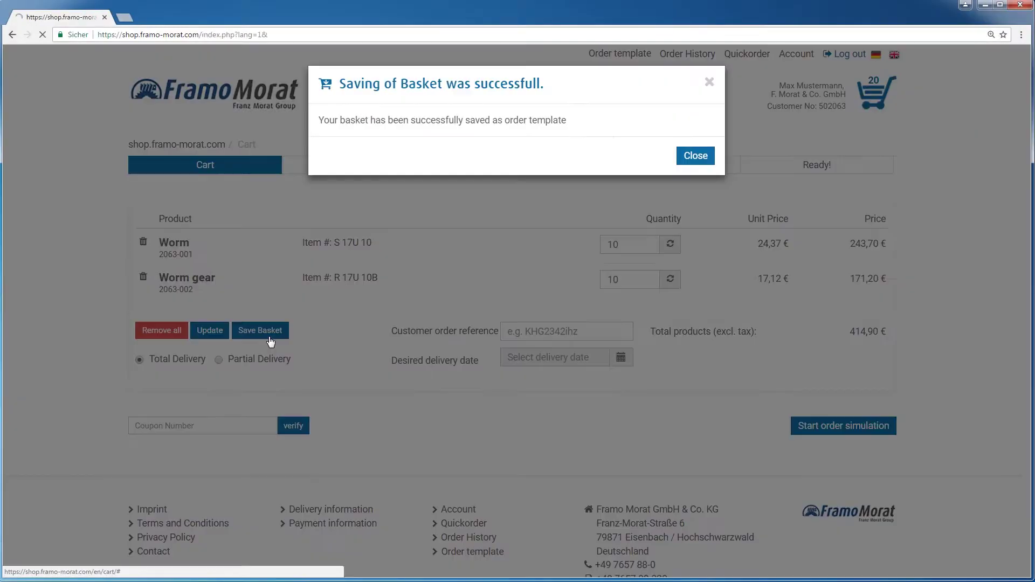
{"action": "left_click", "coordinate": [687, 162]}
{"action": "left_click", "coordinate": [630, 58]}
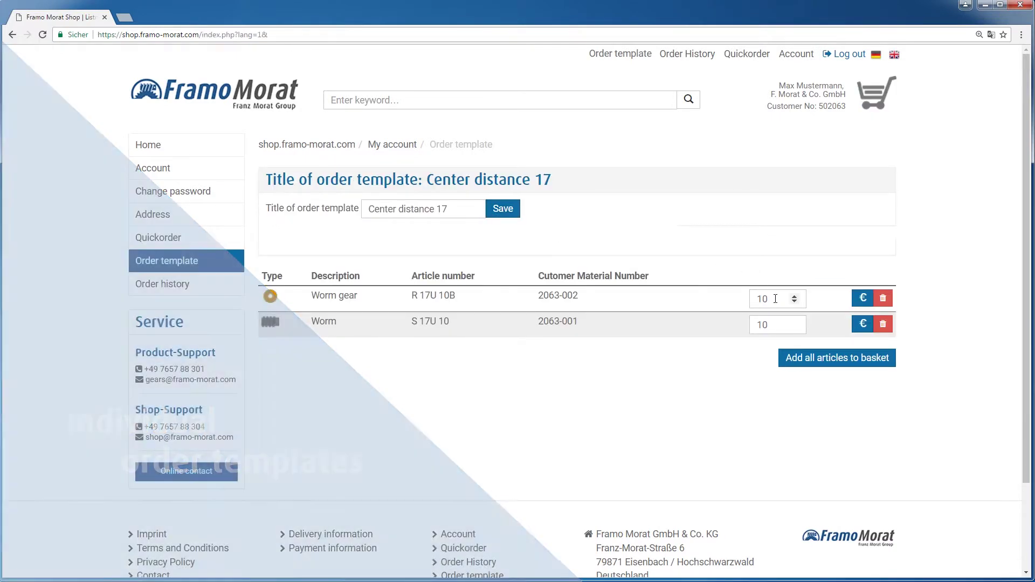
{"action": "left_click", "coordinate": [776, 301]}
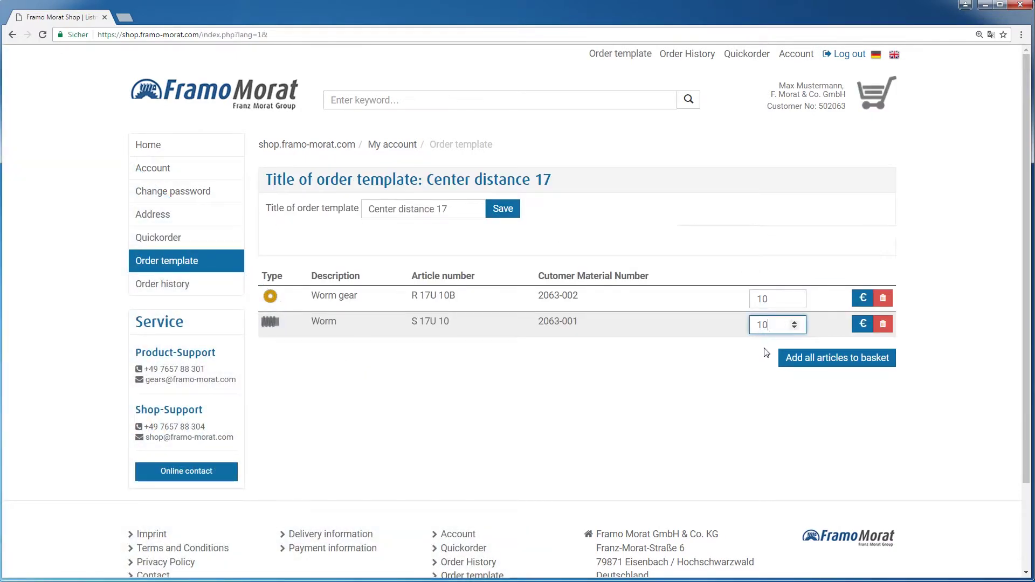
{"action": "left_click", "coordinate": [796, 363]}
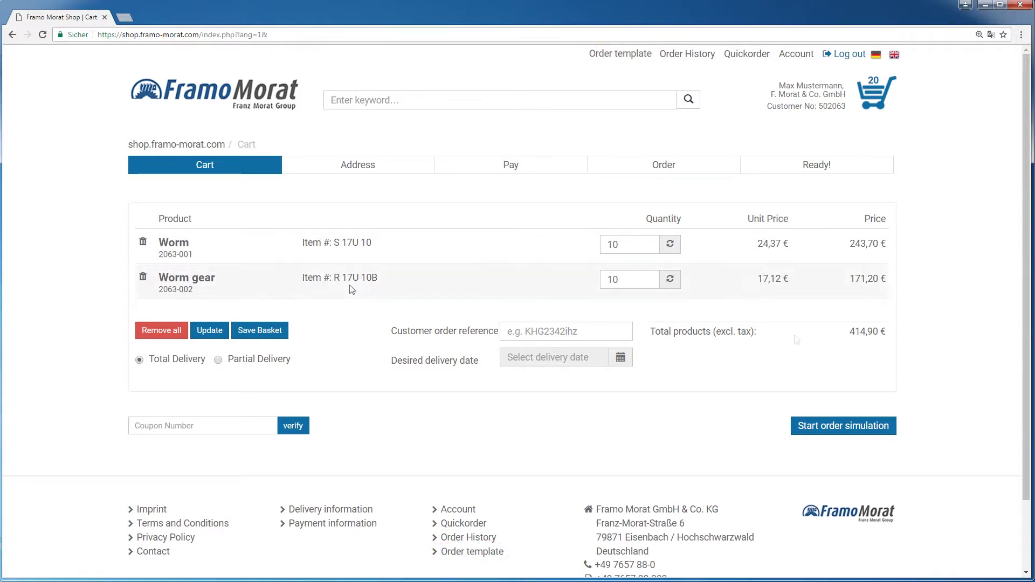
{"action": "left_click", "coordinate": [254, 110]}
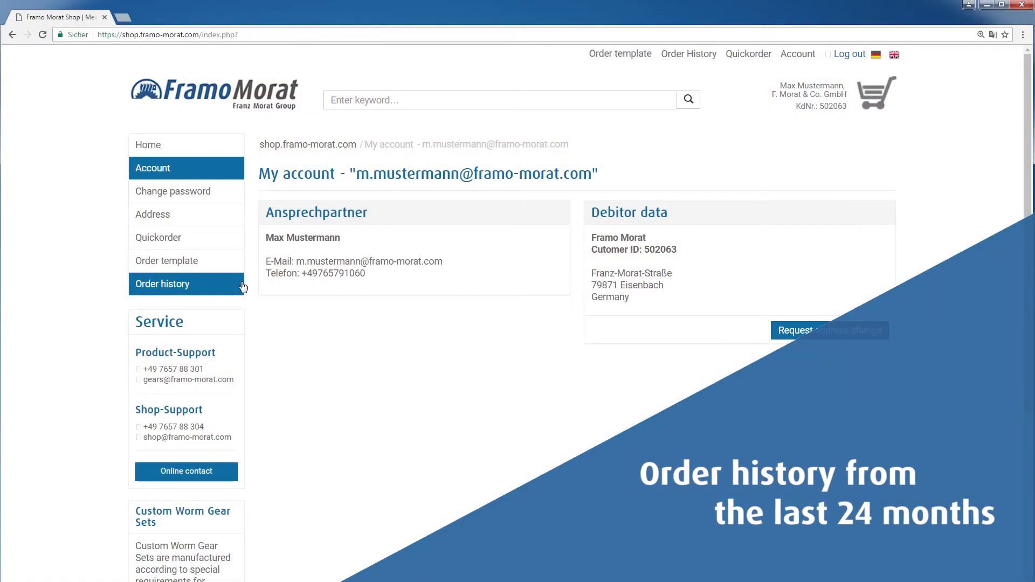
{"action": "left_click", "coordinate": [236, 283]}
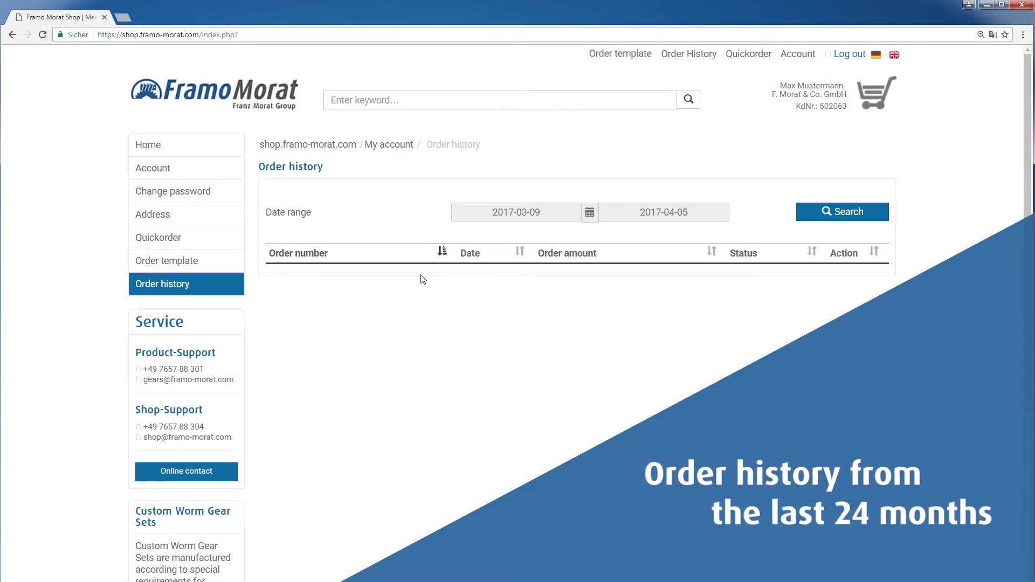
{"action": "left_click", "coordinate": [557, 212]}
{"action": "left_click", "coordinate": [462, 238]}
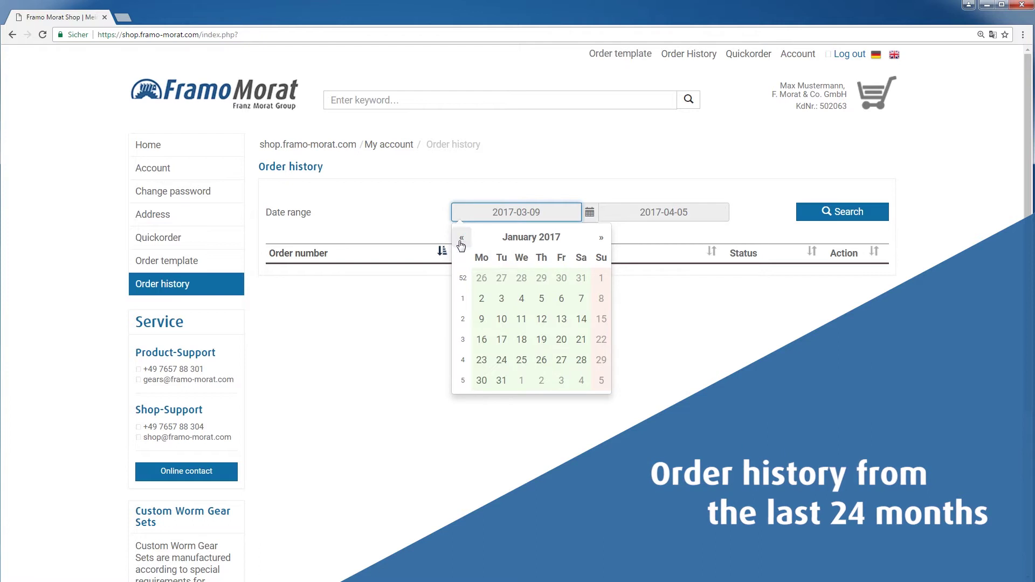
{"action": "left_click", "coordinate": [481, 298]}
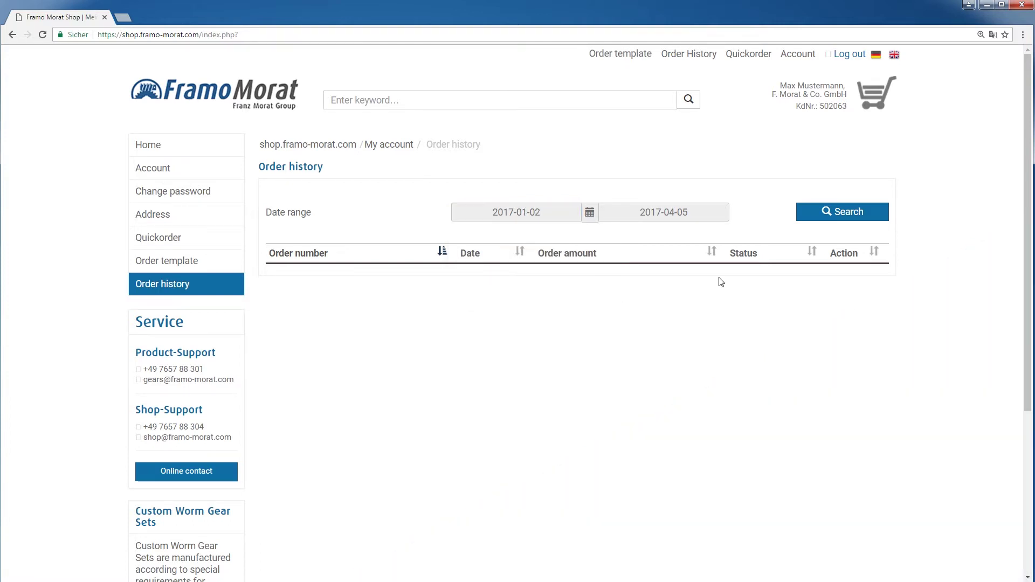
{"action": "left_click", "coordinate": [834, 223]}
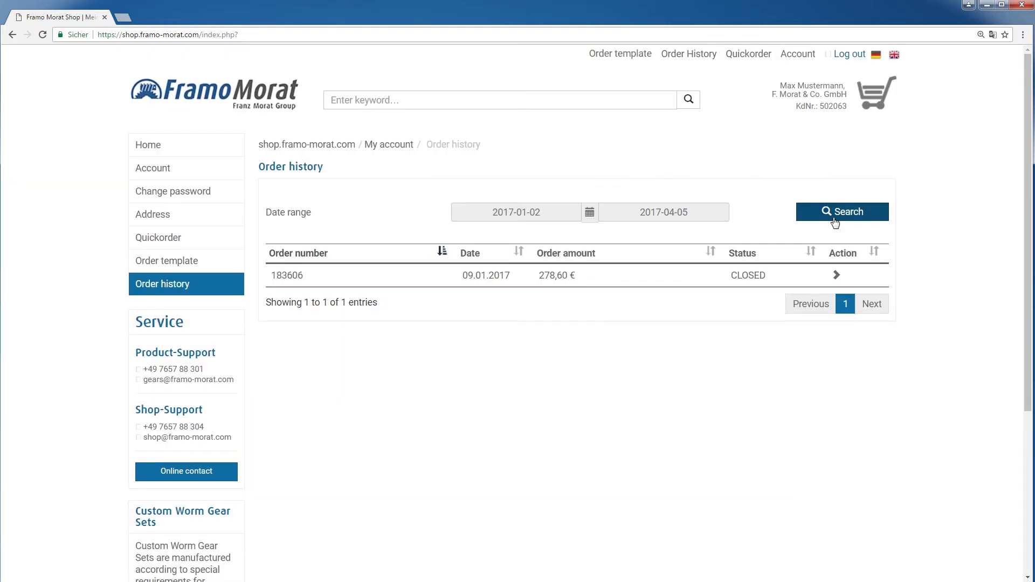
{"action": "left_click", "coordinate": [836, 274]}
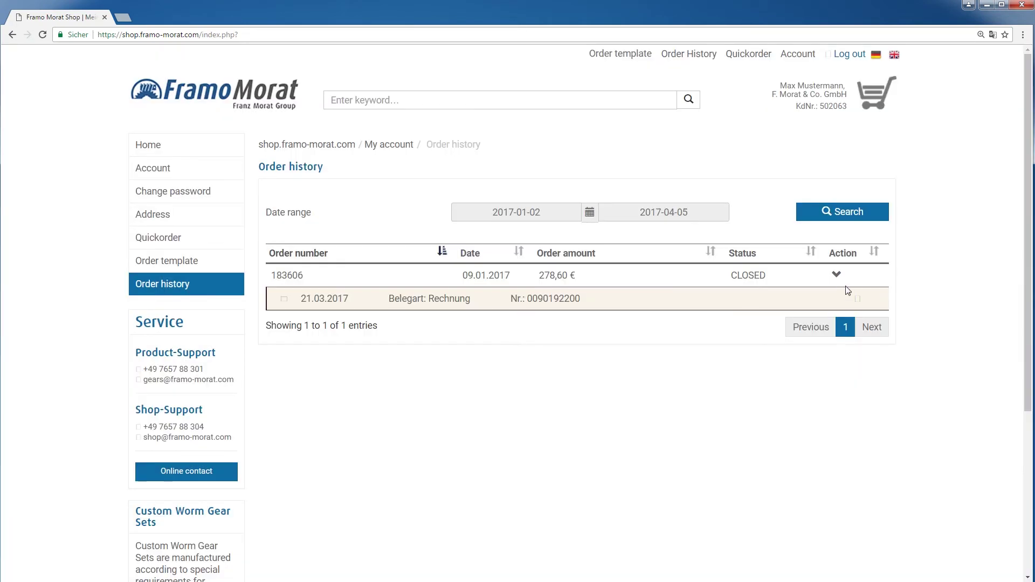
{"action": "left_click", "coordinate": [855, 297]}
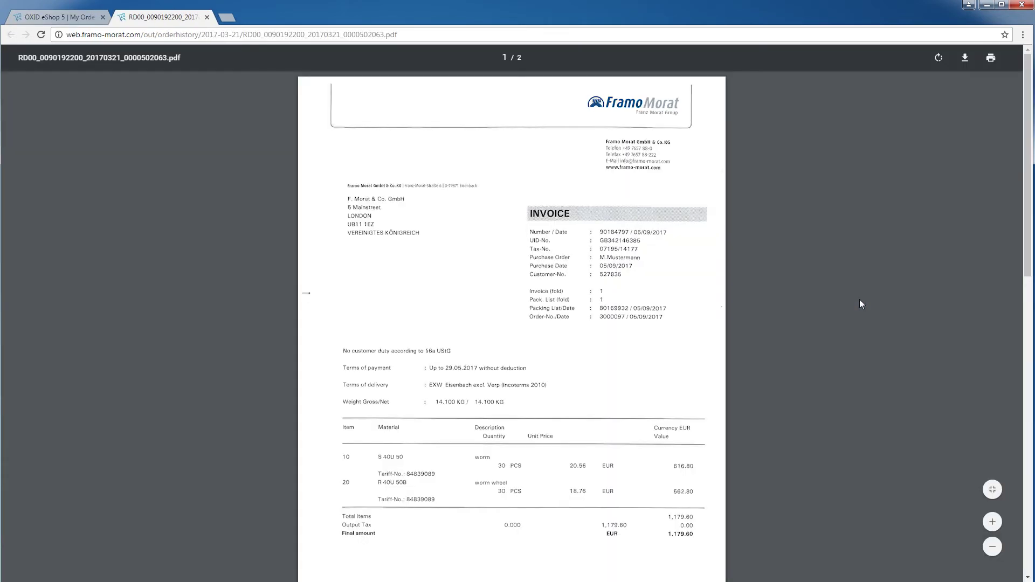